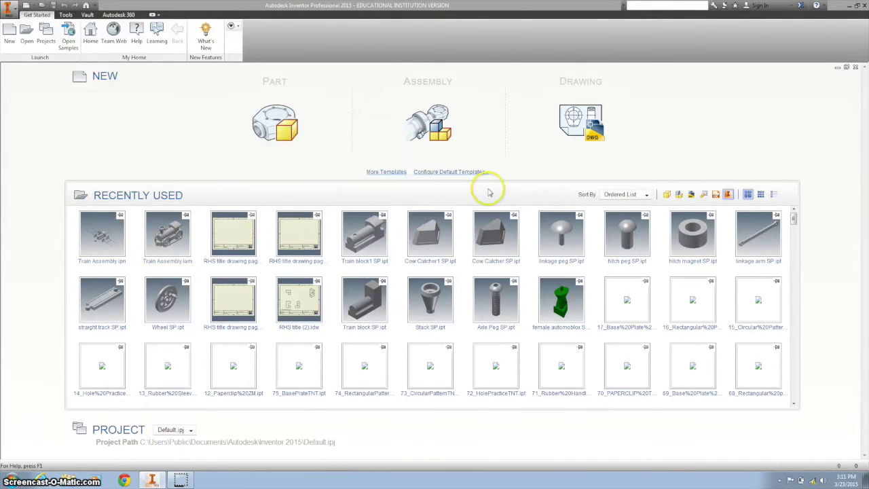
- Create a new presentation file from the English Standard (in).ipn template
left_click(10, 31)
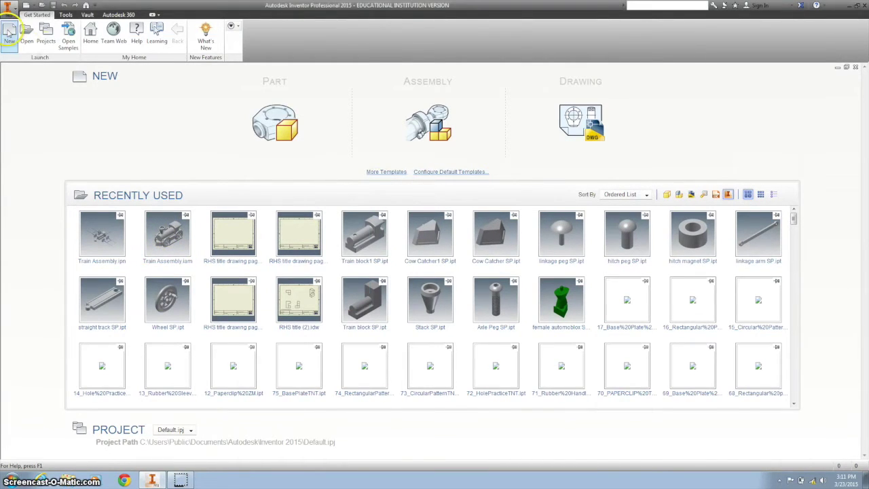
left_click(185, 266)
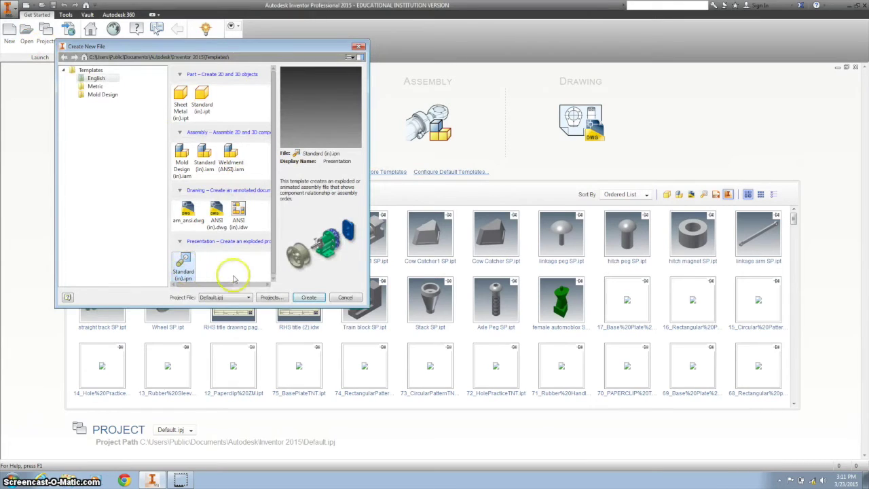
left_click(305, 298)
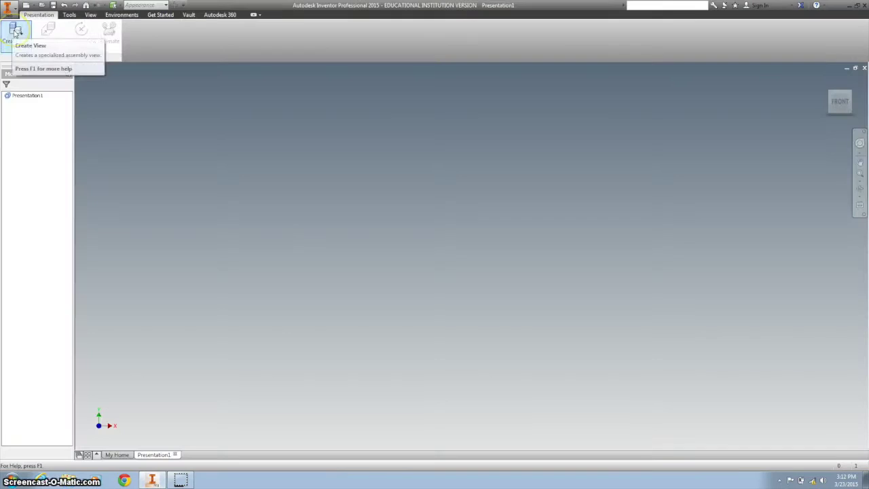
- Create a presentation view of Train Assembly.iam with automatic explosion, a 2 in distance and trails
left_click(14, 32)
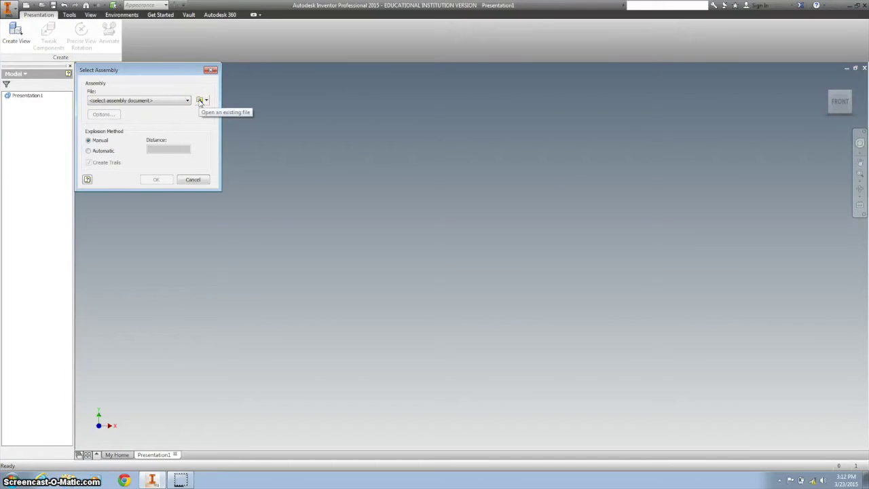
left_click(199, 100)
left_click(119, 88)
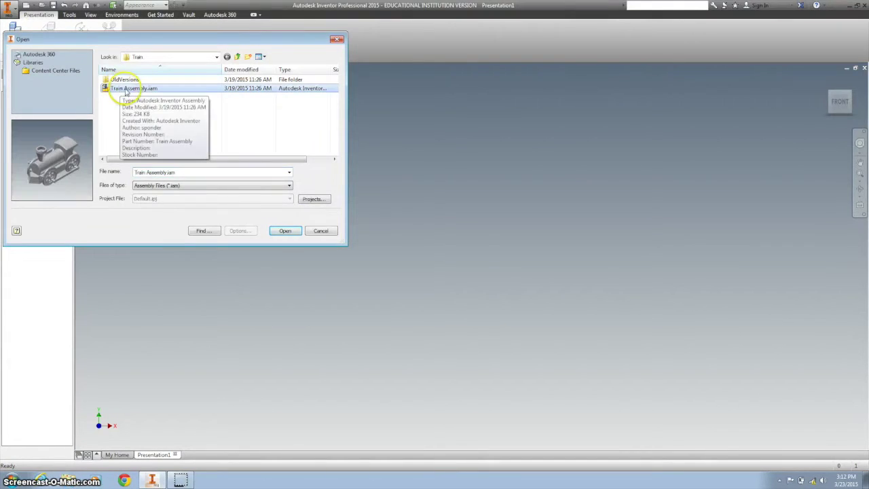
left_click(282, 231)
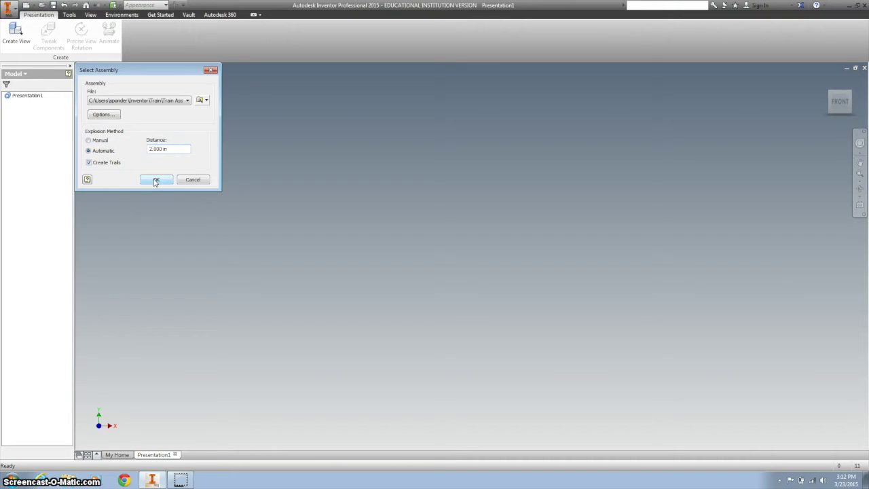
left_click(156, 181)
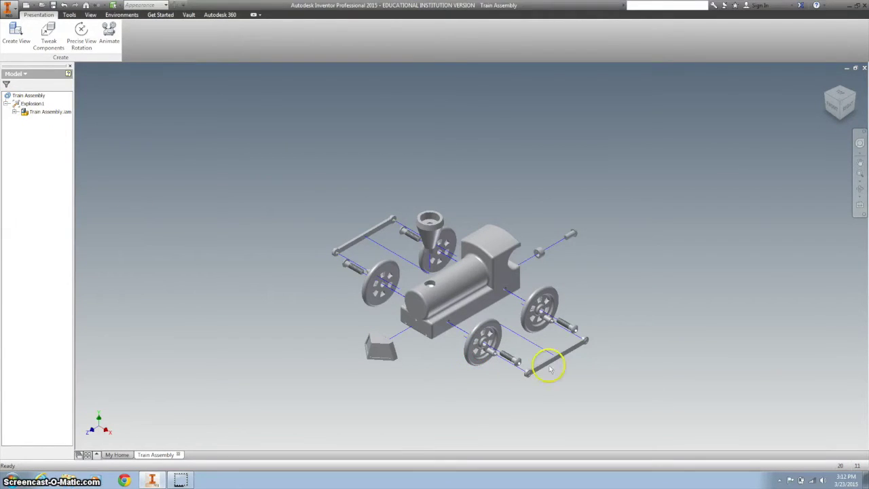
- Set the tweak offset of the first linkage peg to 8 in
scroll(592, 346, "down", 5)
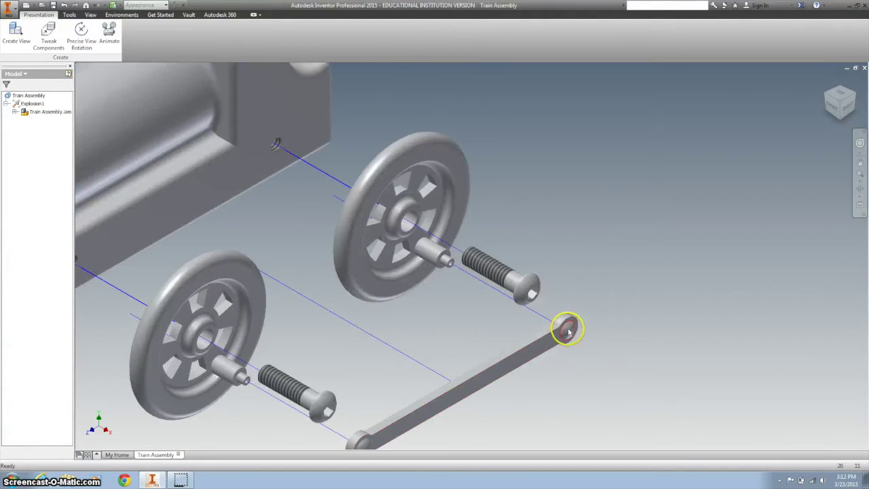
scroll(569, 331, "up", 5)
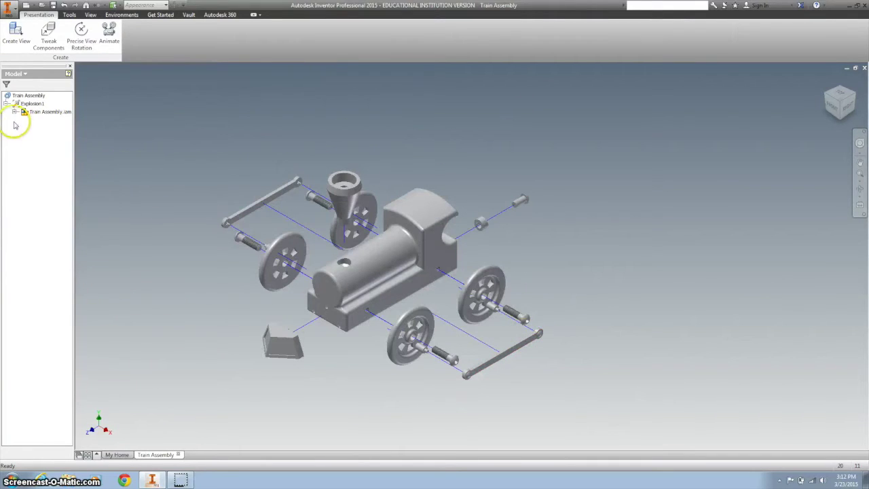
left_click(15, 111)
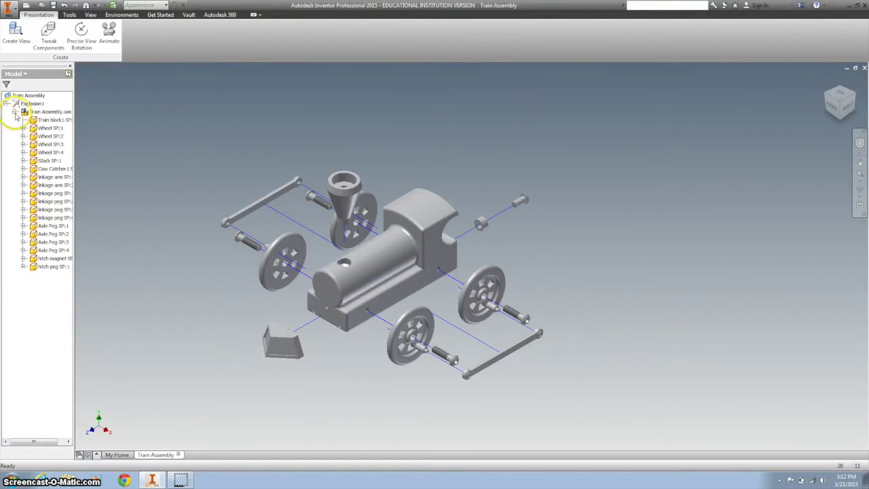
left_click(24, 193)
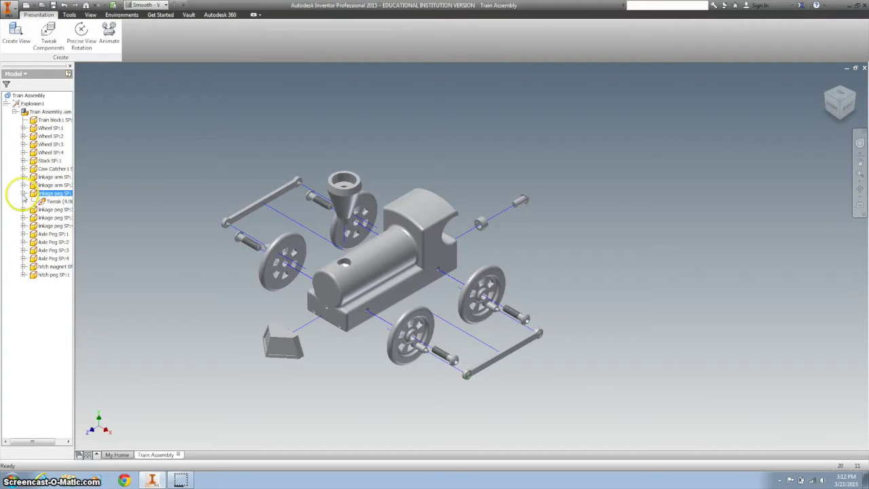
left_click(56, 201)
left_click(58, 202)
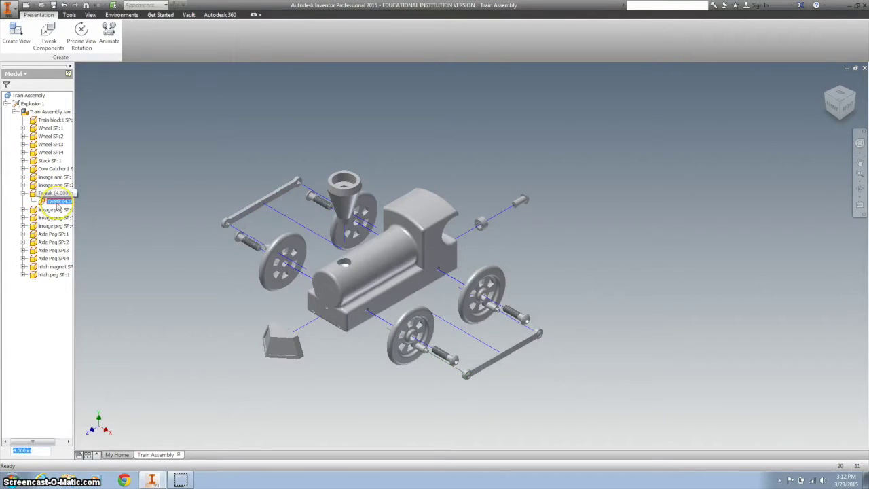
type("3")
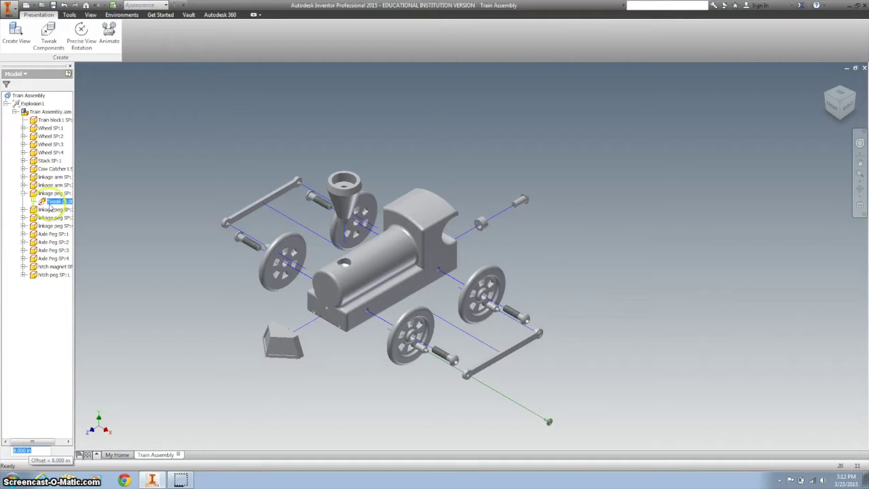
key("Return")
- Set the tweak offsets of the second, third and fourth linkage pegs to 8 in
left_click(23, 209)
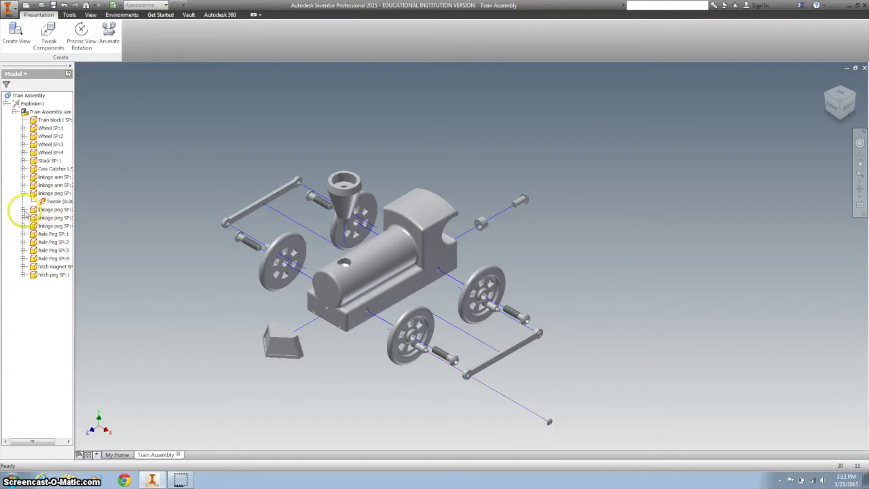
left_click(58, 218)
type("8")
key("Return")
left_click(23, 226)
left_click(53, 234)
type("8")
key("Return")
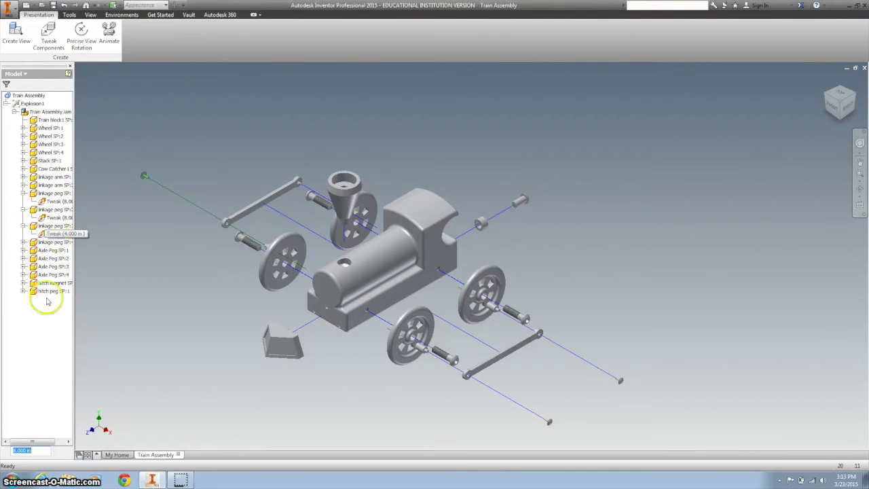
left_click(23, 242)
left_click(58, 250)
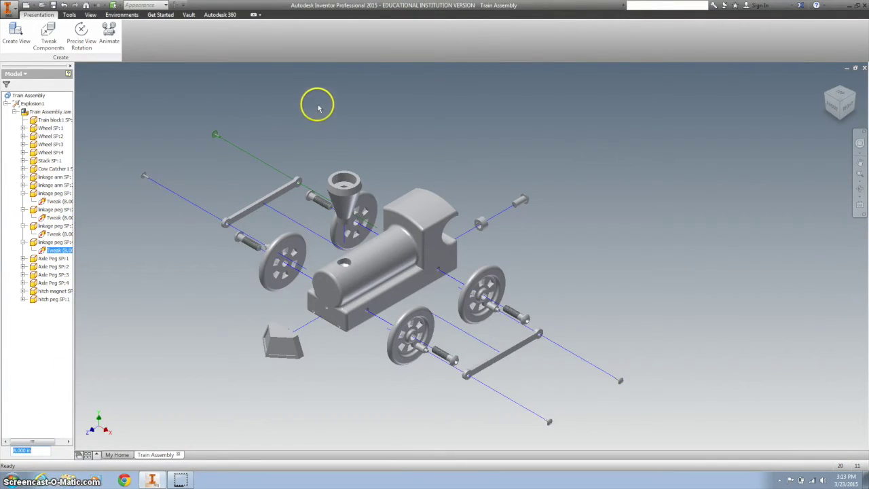
- Play the explosion animation once with auto reverse at interval 25, and close the animation settings
left_click(111, 33)
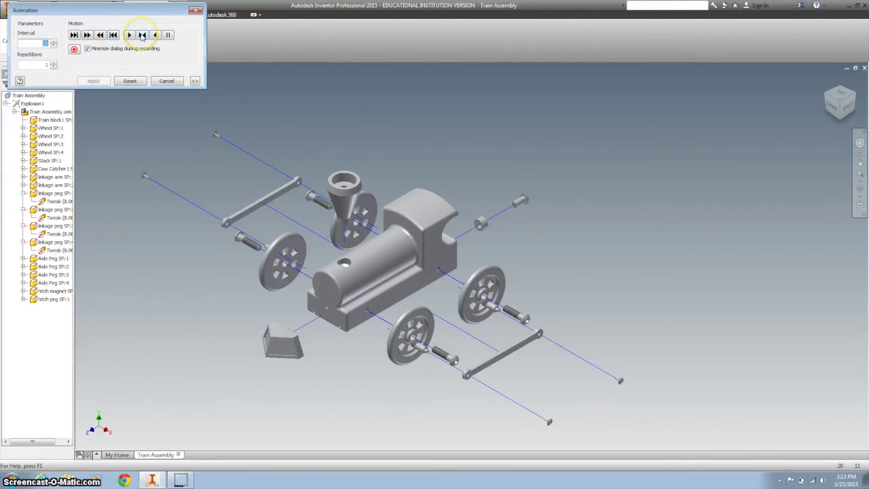
left_click(141, 36)
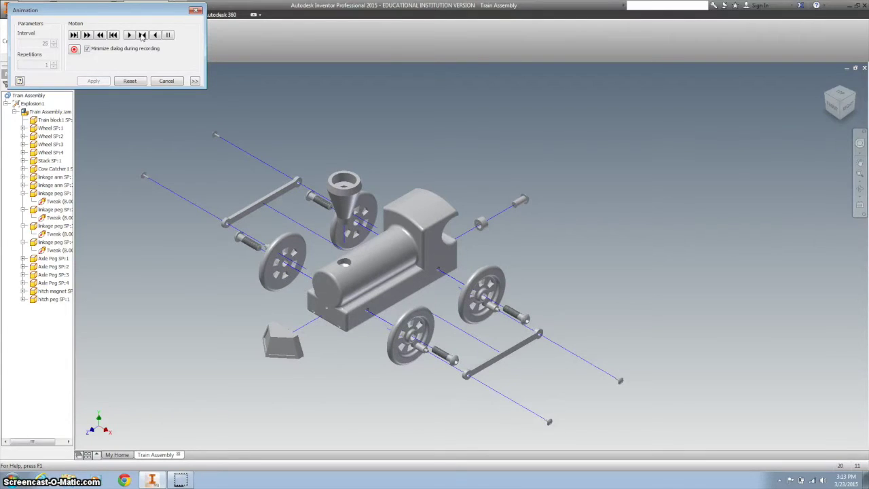
left_click(166, 82)
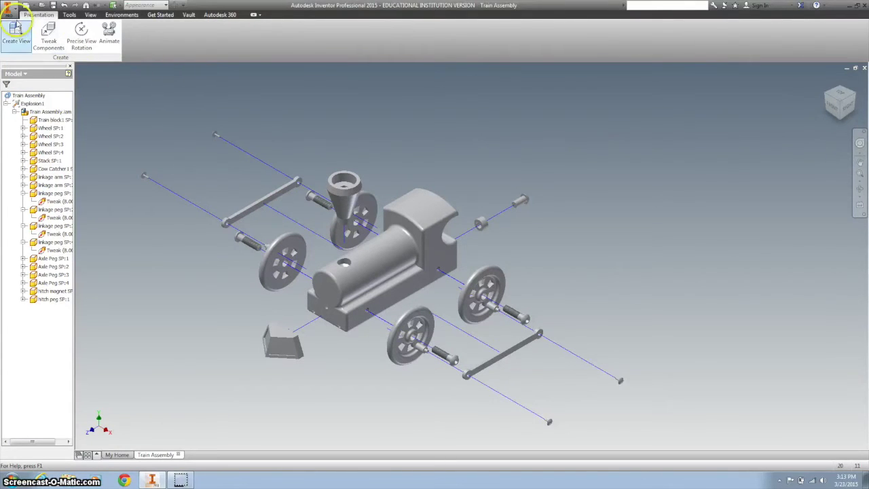
- Save the presentation as Train Assembly SP.ipn in the Train folder
left_click(14, 13)
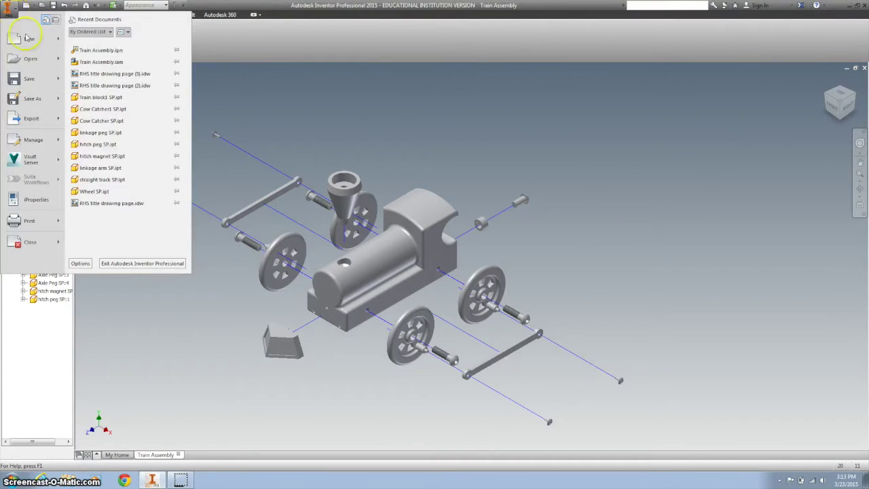
left_click(32, 99)
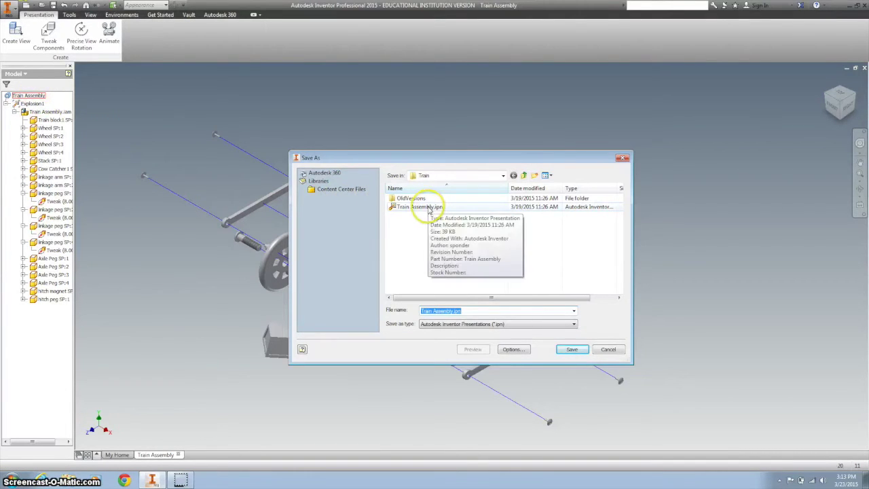
left_click(552, 324)
left_click(547, 327)
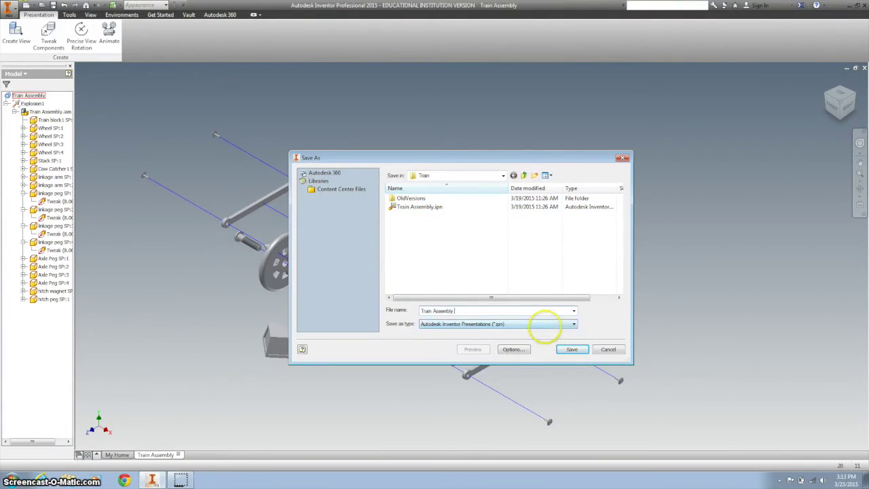
left_click(570, 349)
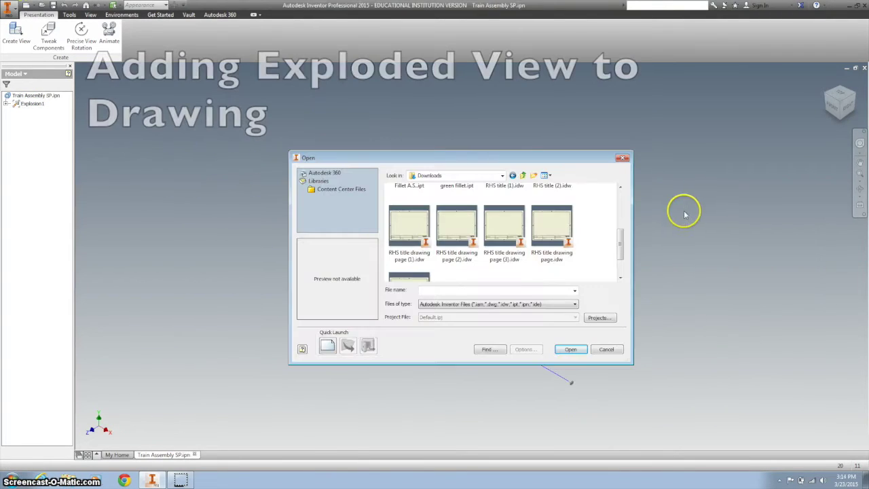
- Open RHS title drawing page (1).idw and start a base view using Train Assembly.ipn as its source
left_click(416, 224)
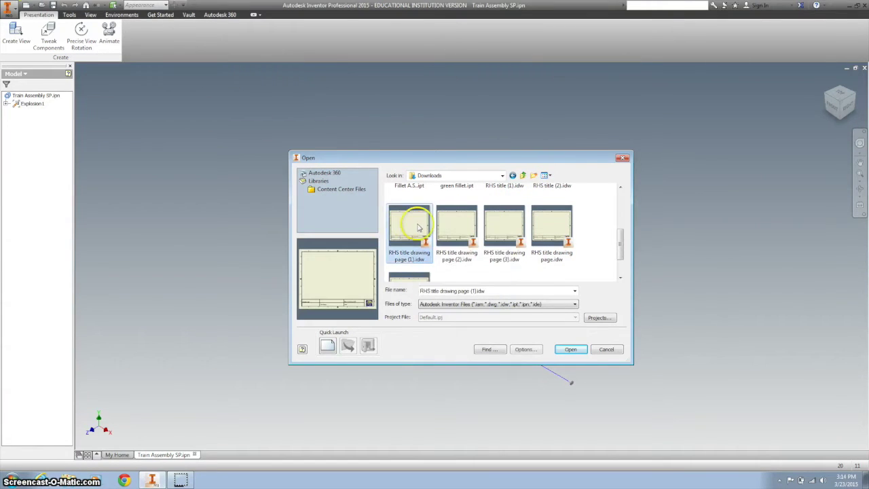
left_click(570, 350)
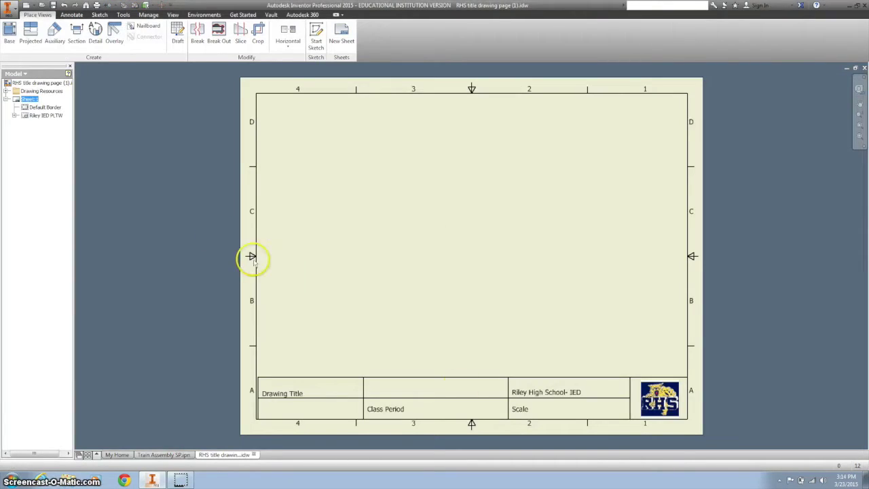
left_click(9, 33)
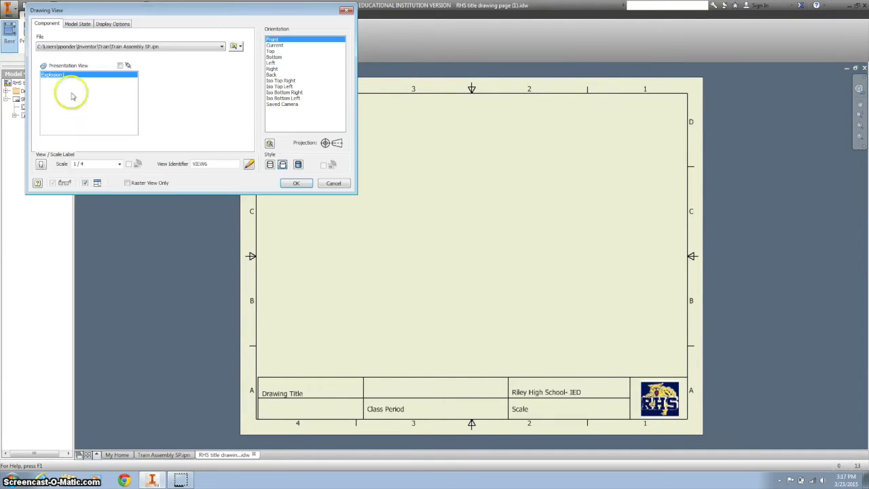
left_click(233, 46)
left_click_drag(379, 72, 379, 106)
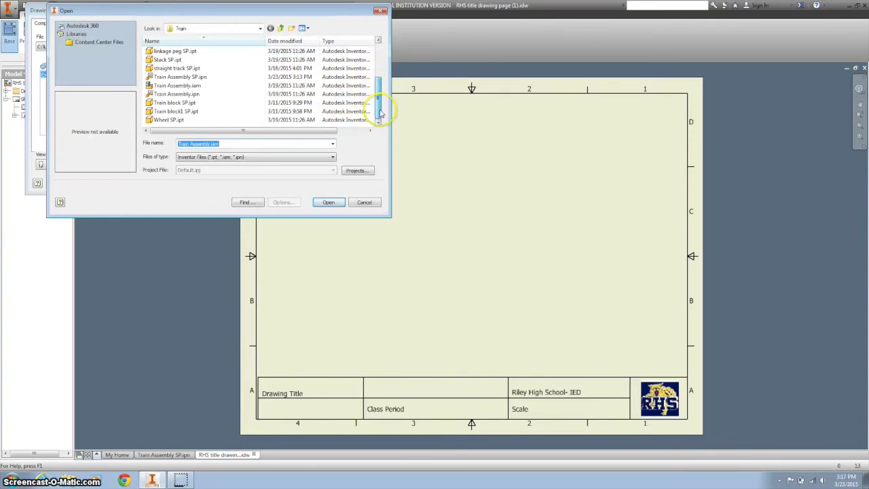
left_click(173, 95)
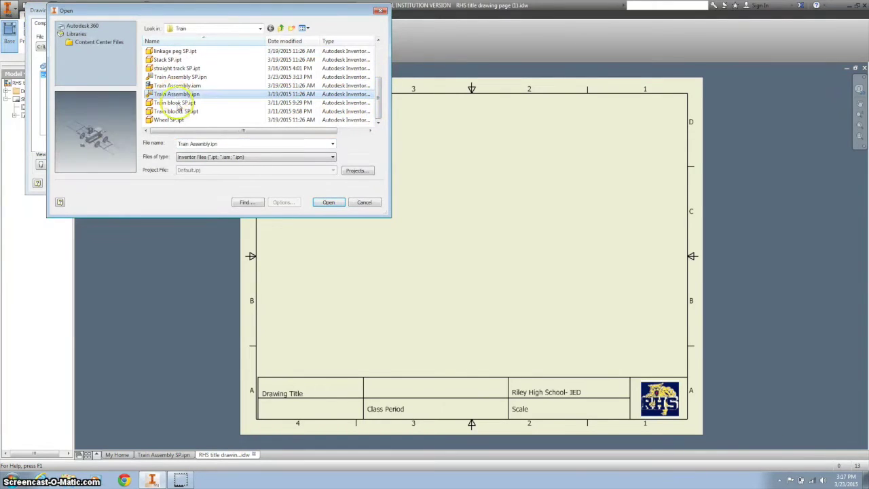
left_click(324, 203)
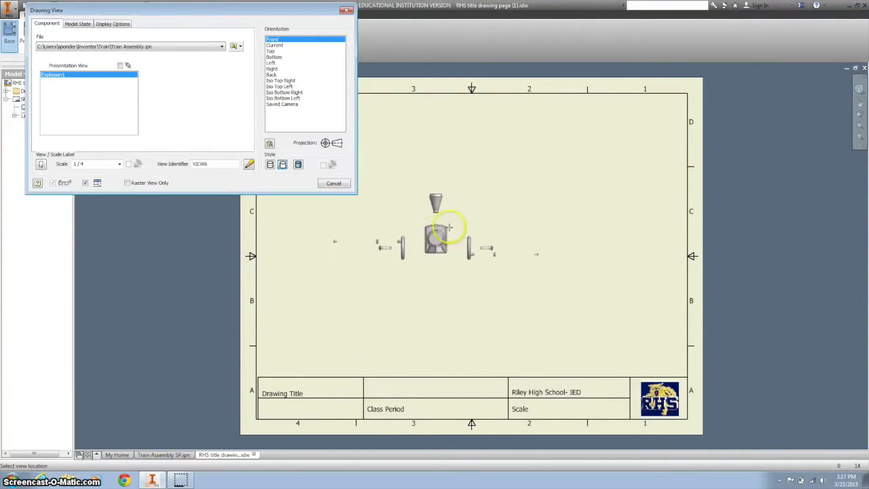
- Orient the base view to the isometric home view and place it at 1/4 scale in the upper middle of the sheet, without projected views
left_click(270, 144)
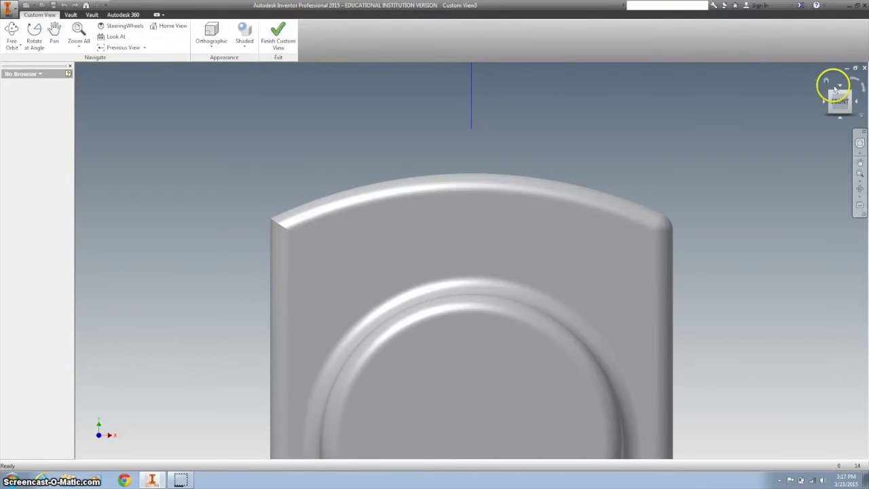
left_click(827, 82)
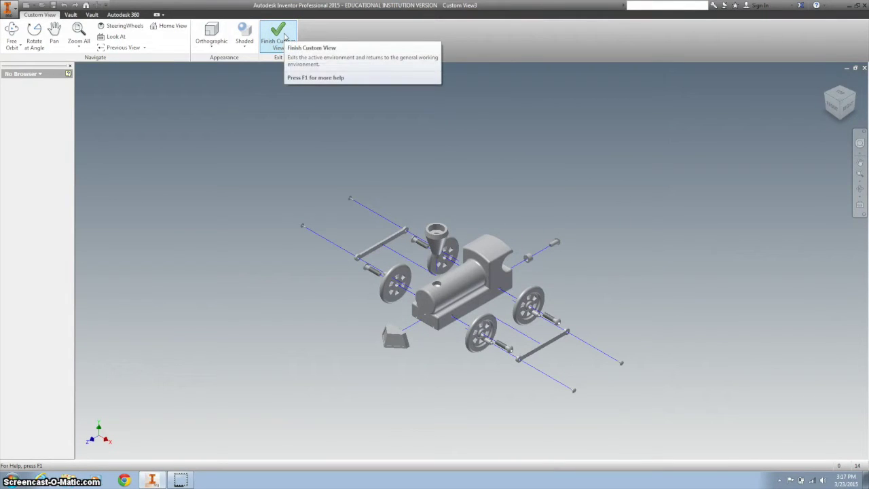
left_click(283, 35)
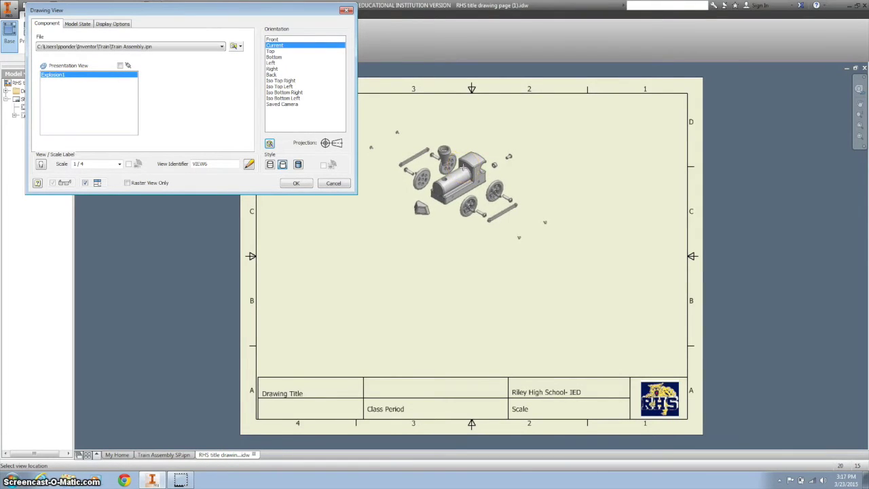
left_click(463, 156)
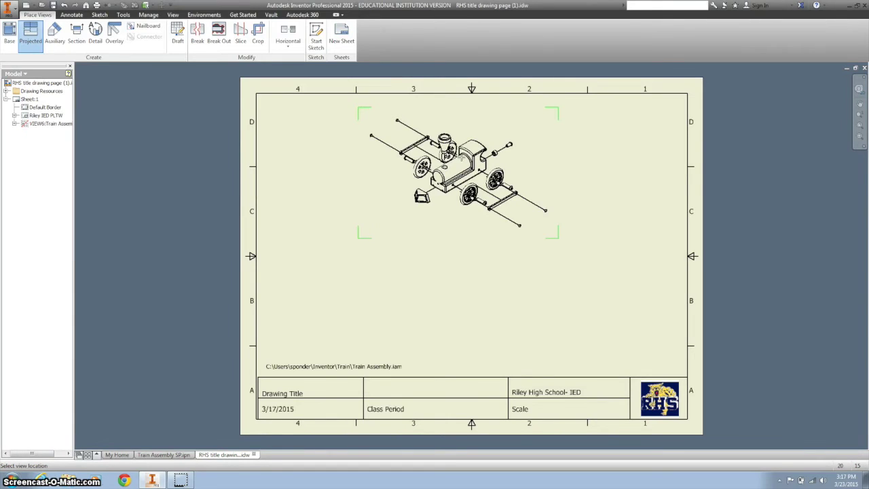
left_click(369, 194)
right_click(378, 223)
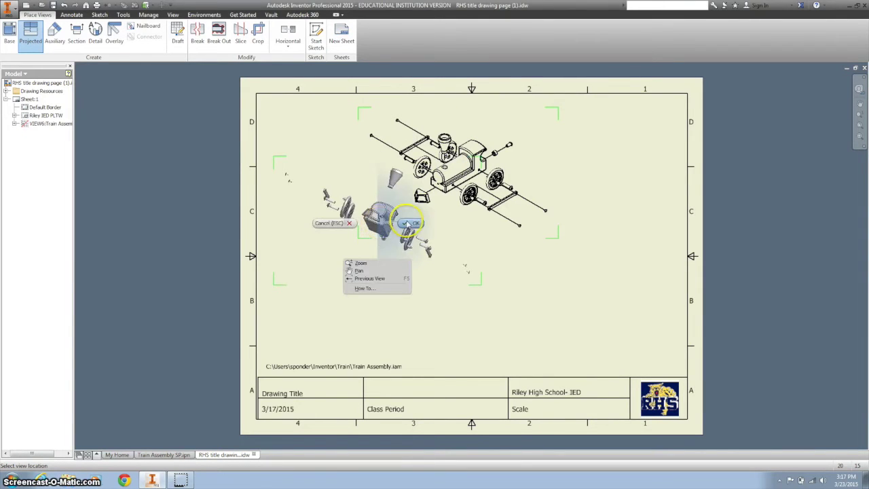
left_click(407, 223)
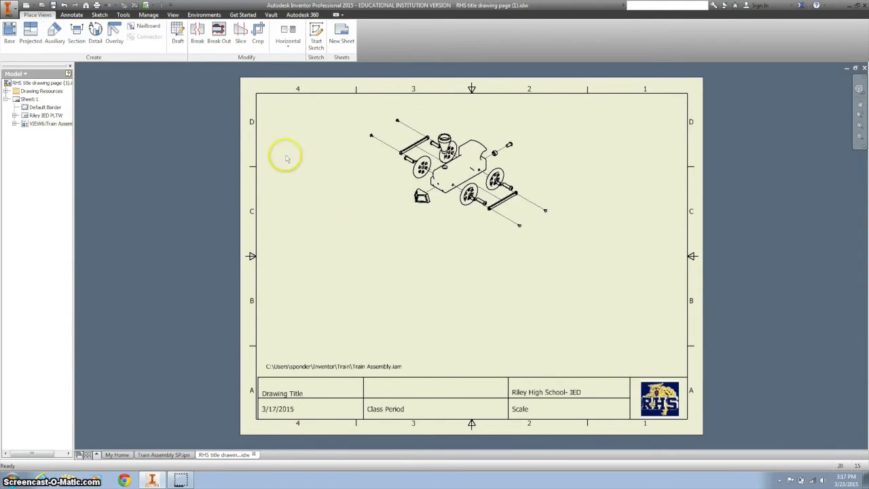
- Create a parts list from the exploded train view, enabling the structured BOM view, and place it against the right border above the title block
left_click(72, 14)
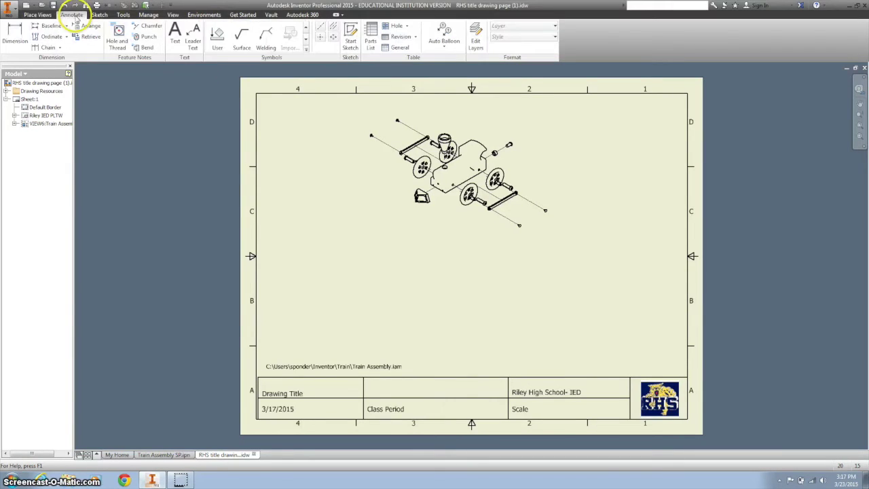
left_click(370, 34)
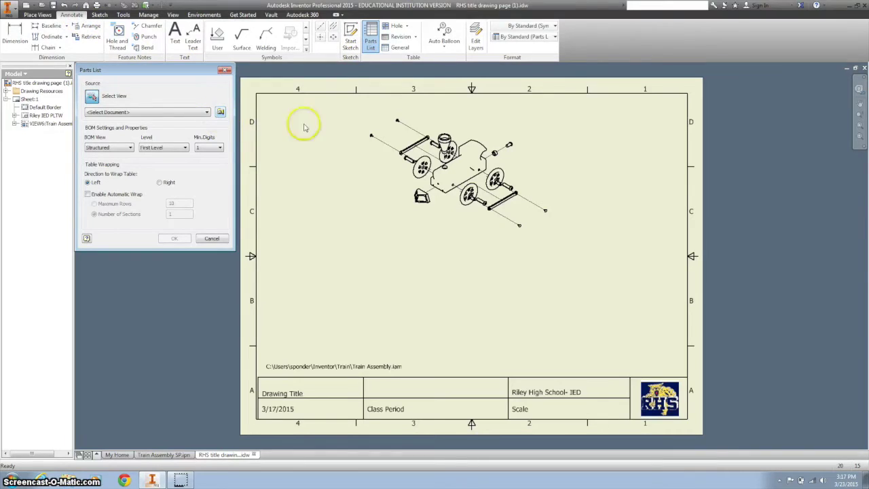
left_click(479, 116)
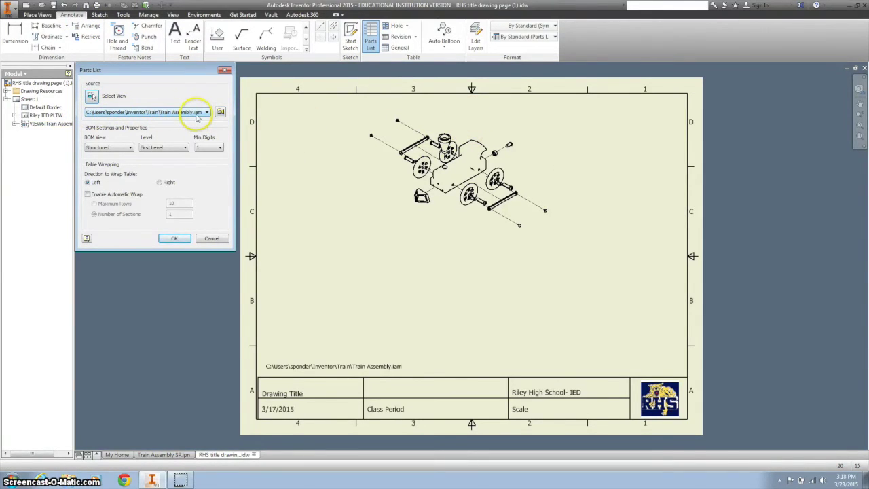
left_click(175, 239)
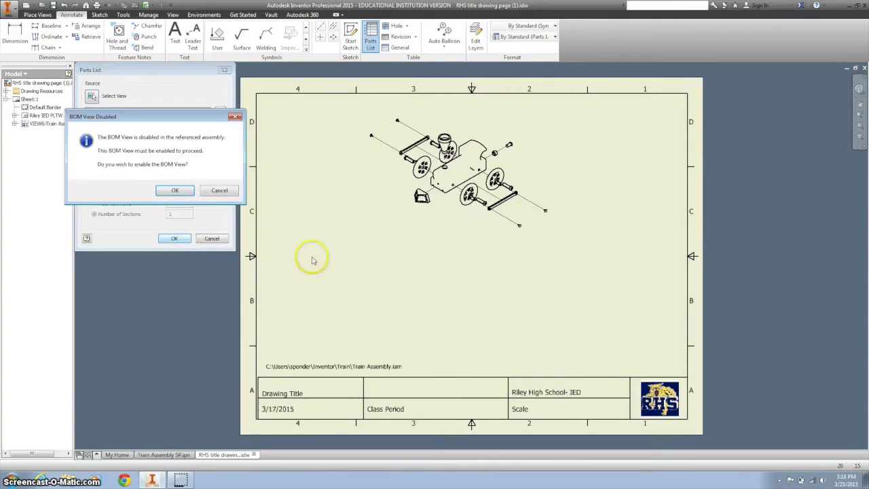
left_click(173, 192)
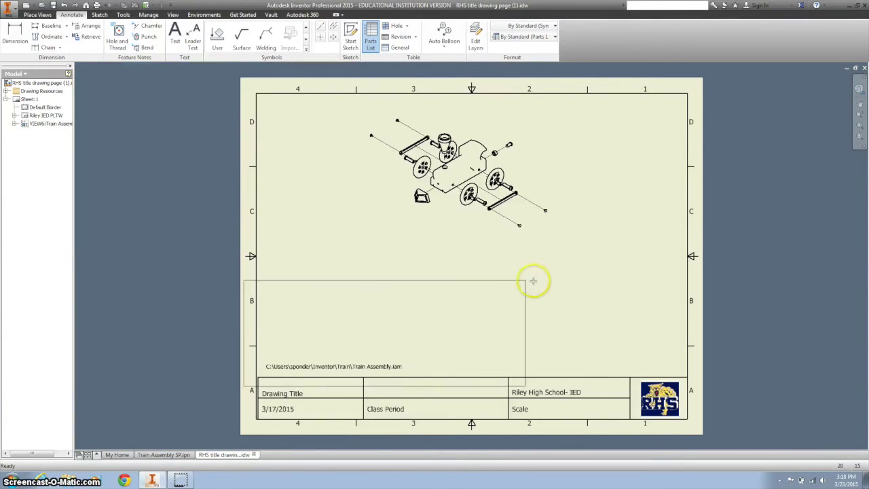
left_click(686, 270)
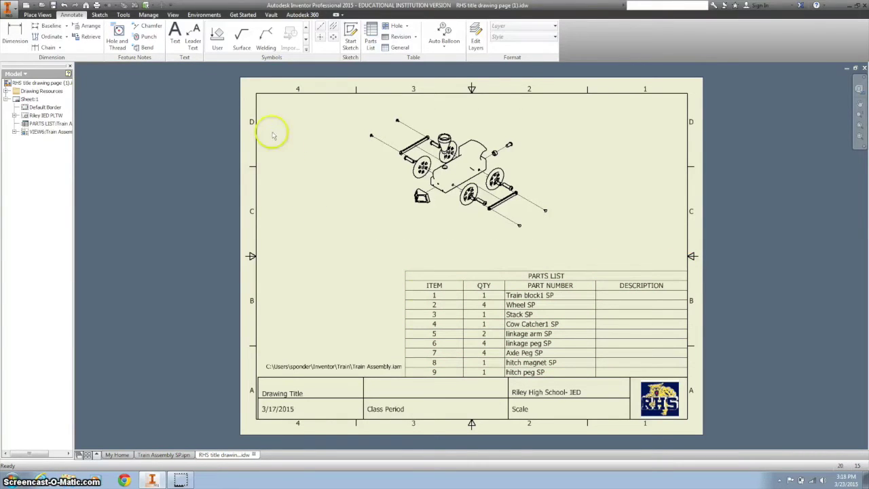
- Start automatic ballooning on the exploded view and select one instance of each train part, ignoring multiple instances
left_click(443, 45)
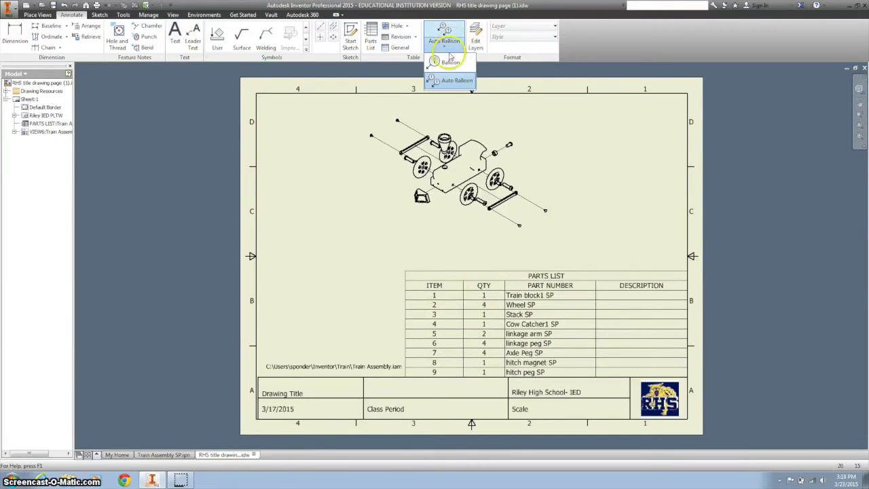
left_click(450, 81)
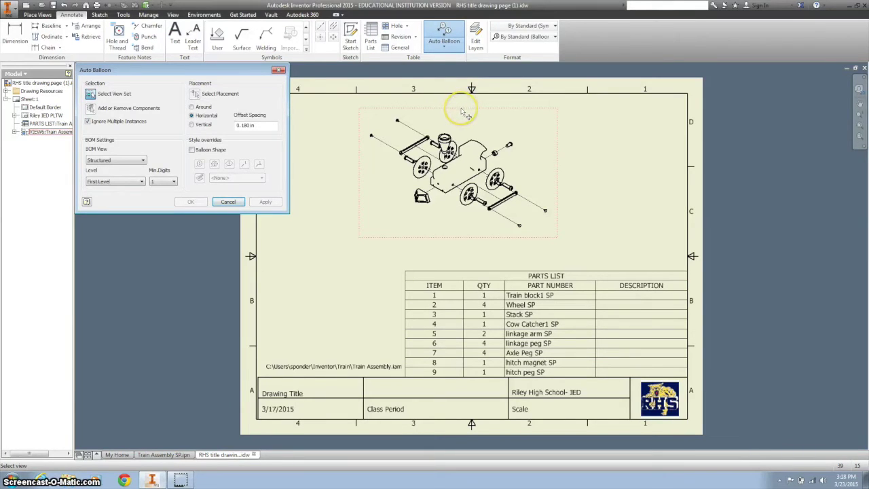
left_click(460, 111)
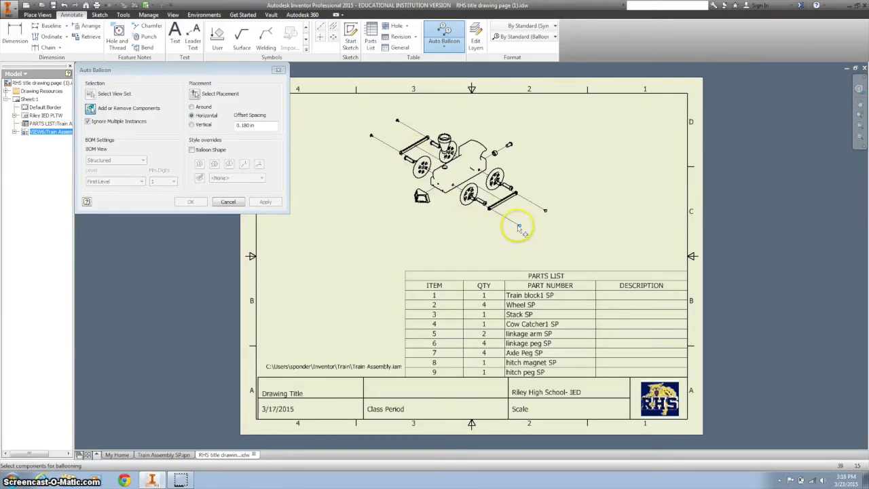
left_click(468, 196)
left_click(448, 197)
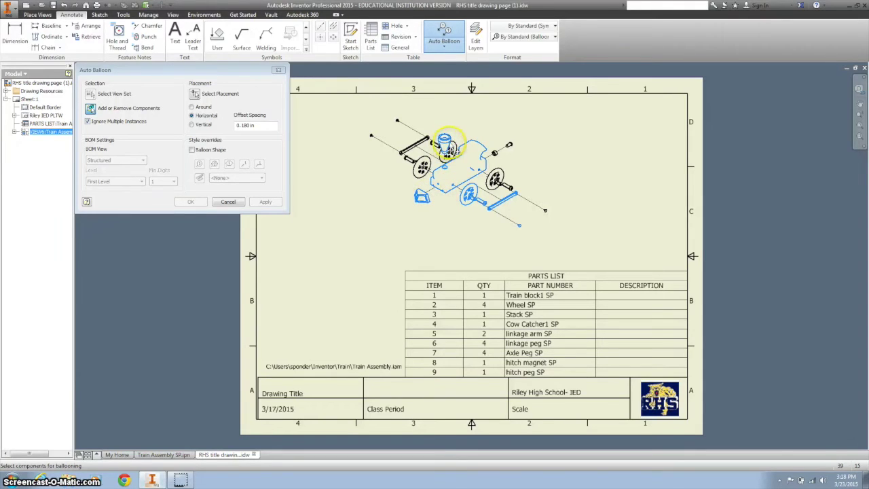
left_click(446, 146)
left_click(495, 153)
left_click(509, 145)
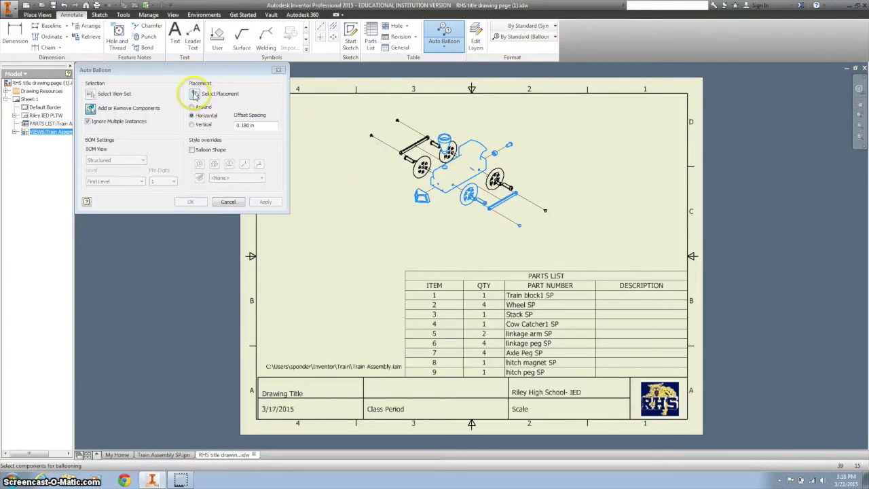
- Arrange the automatic balloons around the exploded view with 0.180 in offset spacing and apply them
left_click(194, 94)
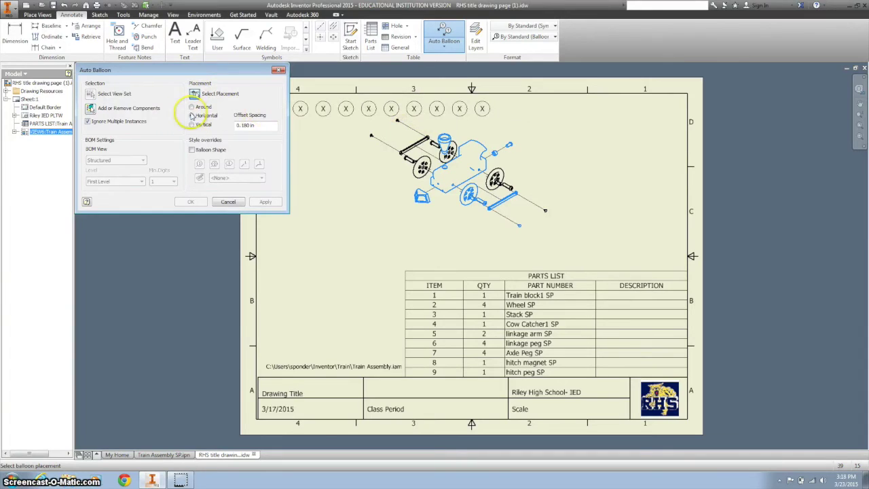
left_click(192, 107)
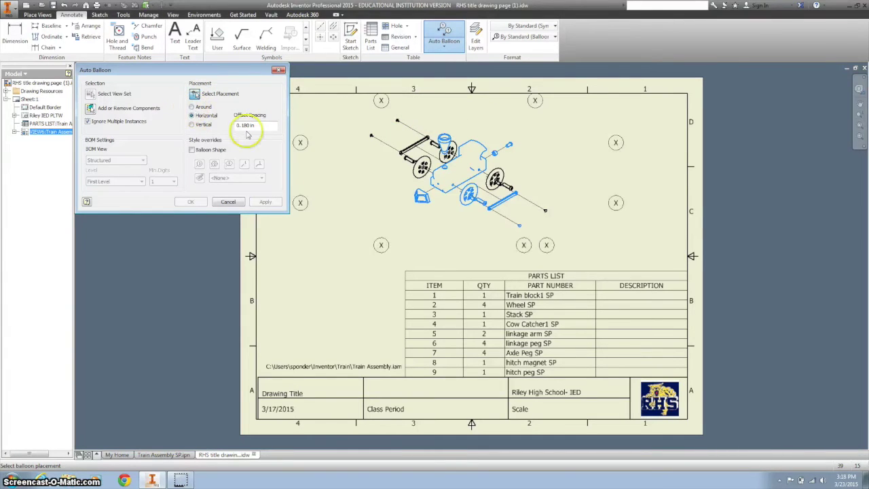
left_click(334, 140)
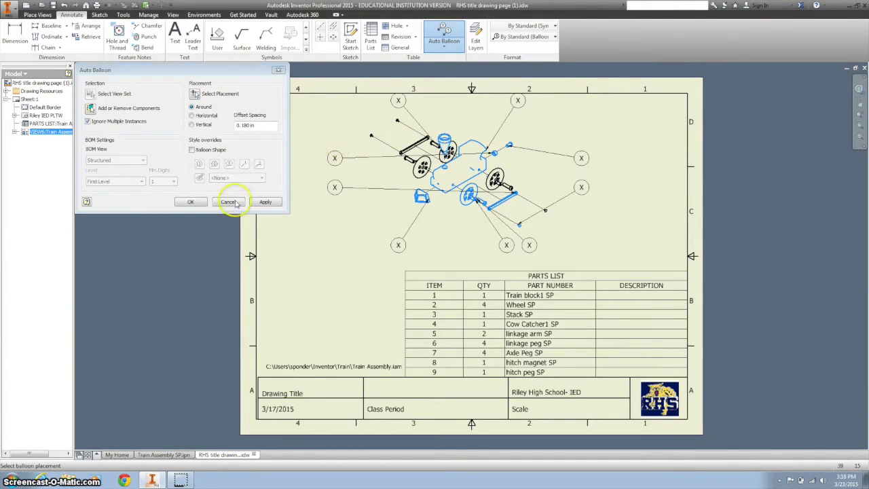
left_click(265, 203)
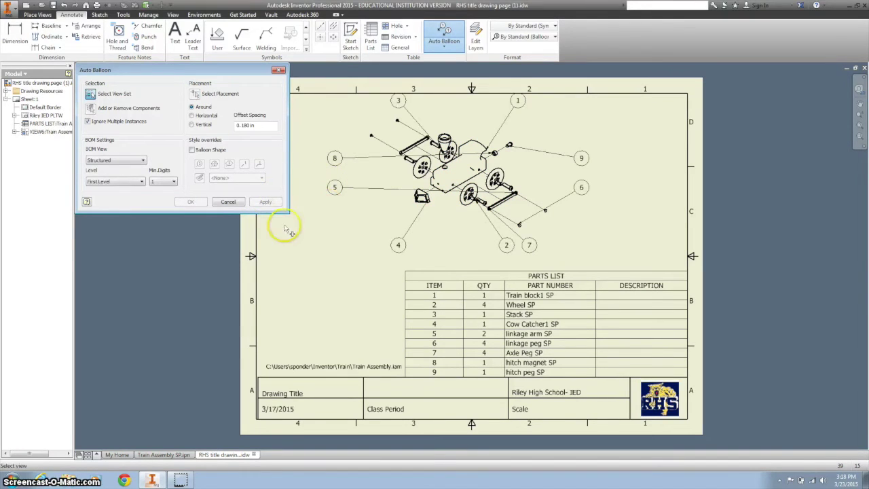
left_click(220, 205)
key("Escape")
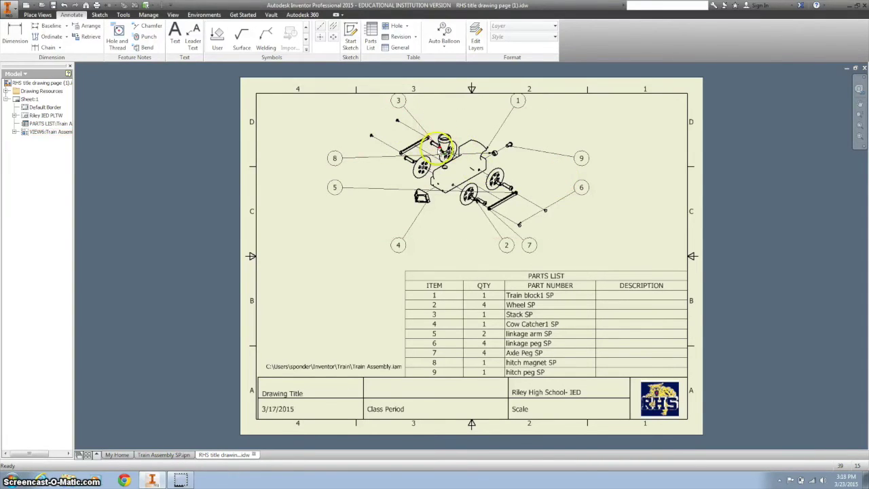
- Reposition balloons 8, 1, 2, 5 and 9 near their parts and reattach misplaced leaders, including balloon 3's leader to the stack
left_click_drag(335, 155, 486, 105)
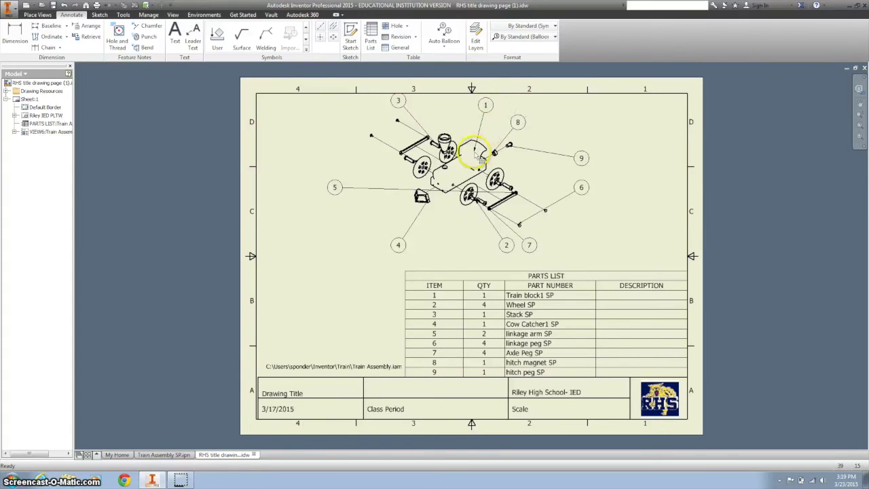
left_click_drag(444, 153, 444, 141)
left_click_drag(506, 244, 454, 234)
left_click_drag(473, 203, 464, 207)
left_click_drag(335, 187, 544, 177)
left_click_drag(581, 159, 571, 133)
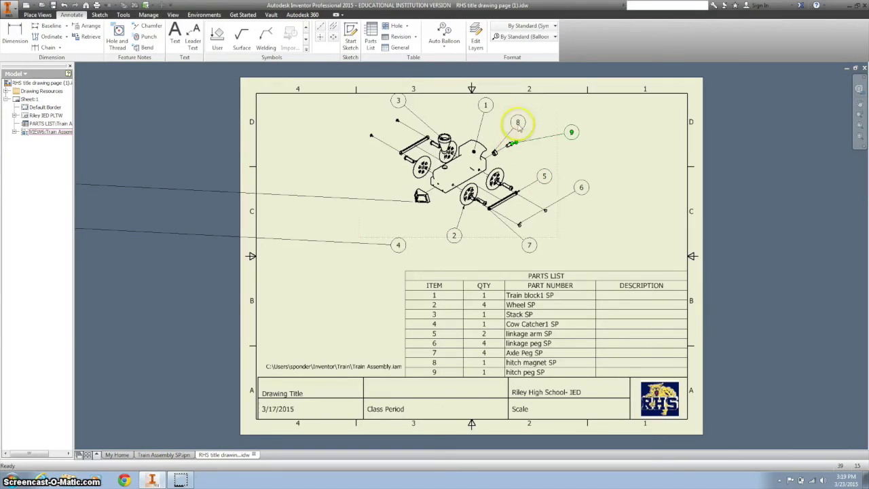
- Move balloon 8 closer to the hitch magnet and balloons 6 and 7 beside the linkage and axle pegs, attaching their leaders
left_click_drag(518, 122, 506, 120)
left_click_drag(495, 152, 495, 148)
left_click_drag(581, 187, 577, 234)
left_click_drag(519, 224, 477, 243)
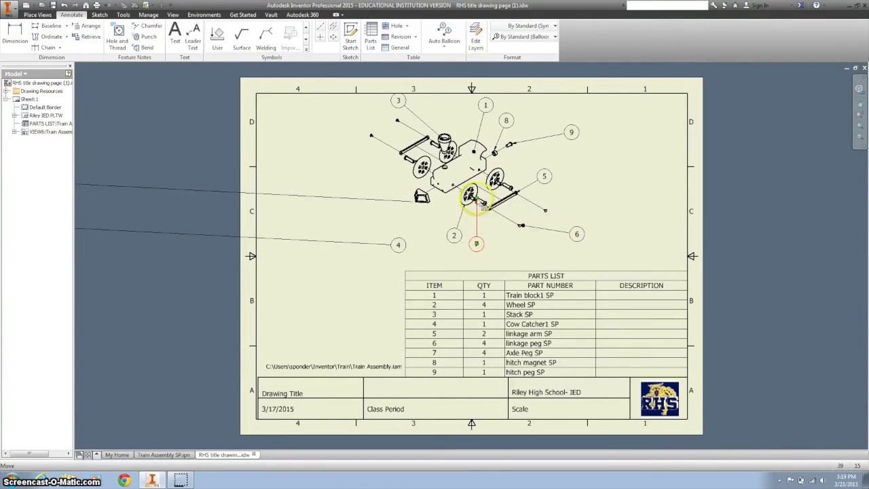
left_click_drag(477, 198, 480, 204)
- Delete balloon 4 with its stray leader running off the sheet
left_click(378, 244)
scroll(243, 199, "up", 1)
middle_click_drag(242, 199, 409, 219)
key("Delete")
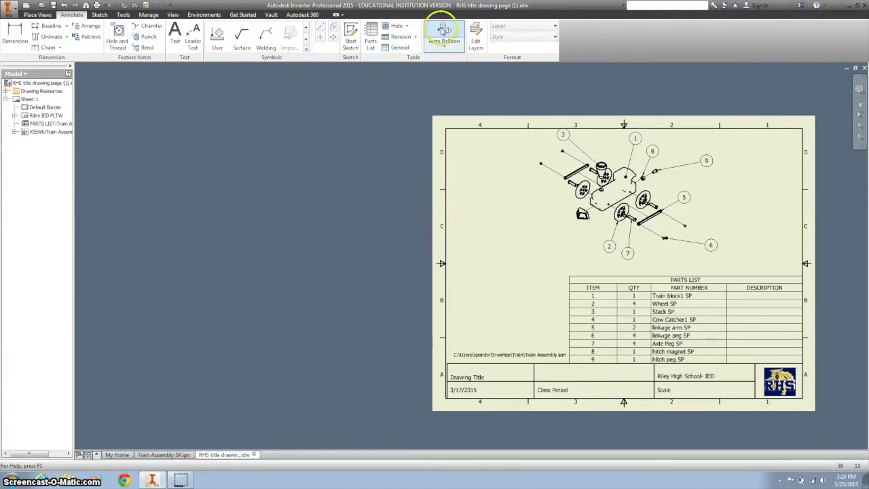
- Add a single balloon for the cow catcher below and left of it, and move balloon 3 closer to the stack
left_click(444, 44)
left_click(442, 71)
left_click(576, 217)
left_click(549, 242)
right_click(530, 253)
left_click(565, 255)
middle_click(582, 155)
middle_click(582, 155)
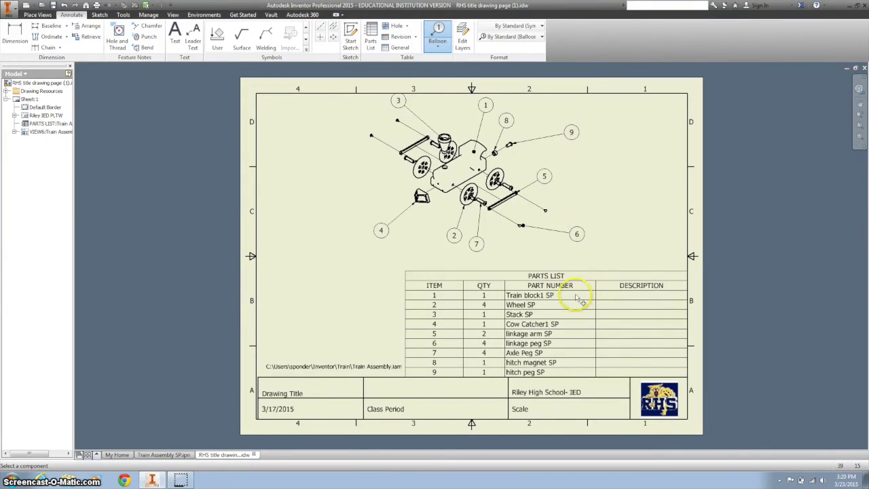
key("Escape")
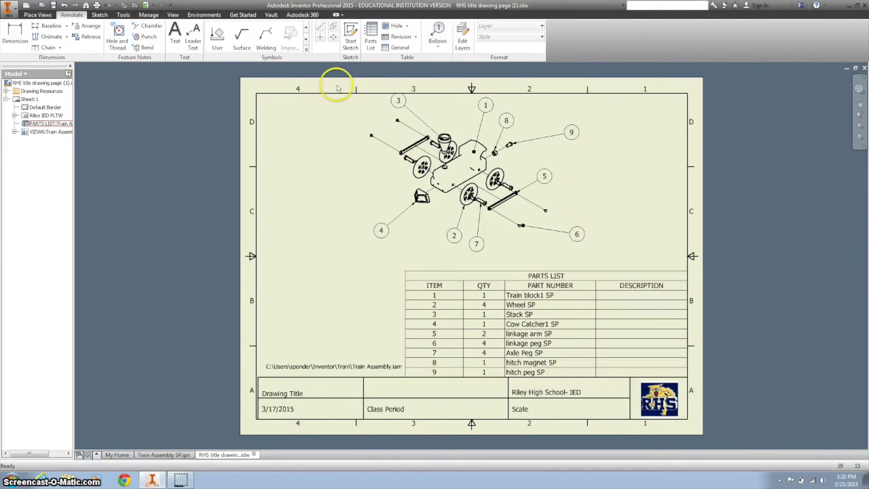
left_click_drag(399, 100, 419, 108)
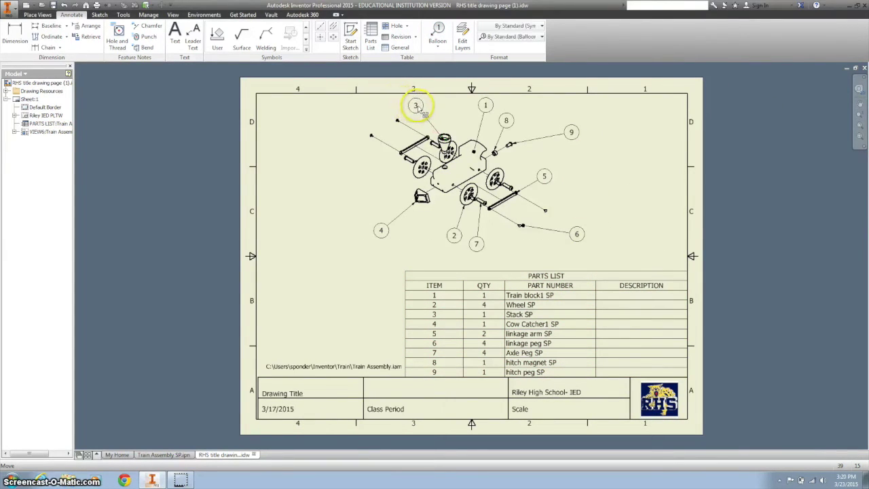
left_click(352, 137)
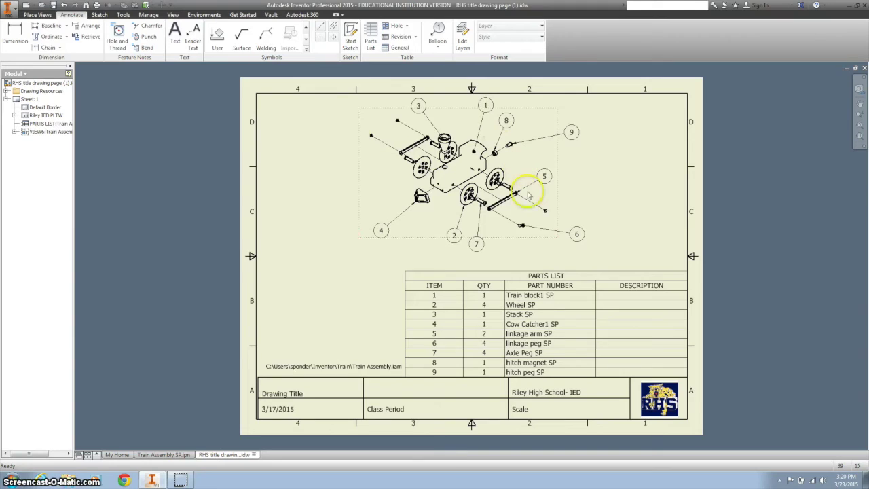
- Edit the parts list and rename the part numbers of items 1 to 3 as Train Block, Wheel and Stack
double_click(549, 280)
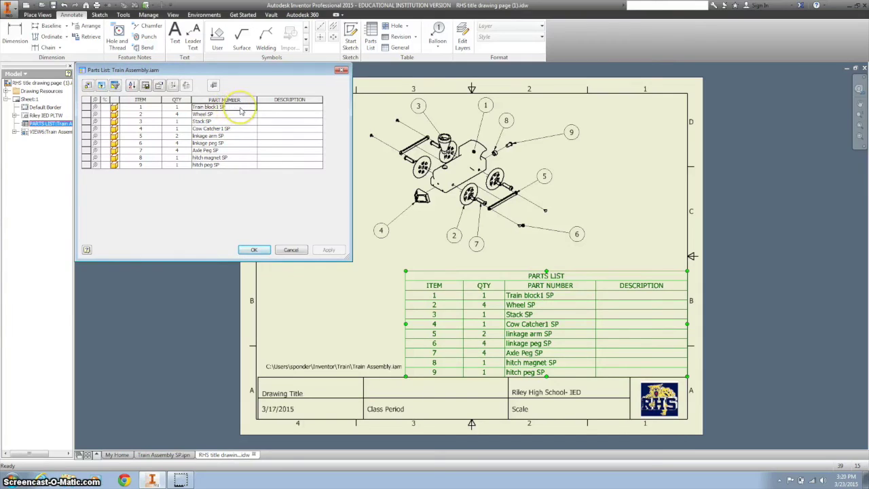
key("Tab")
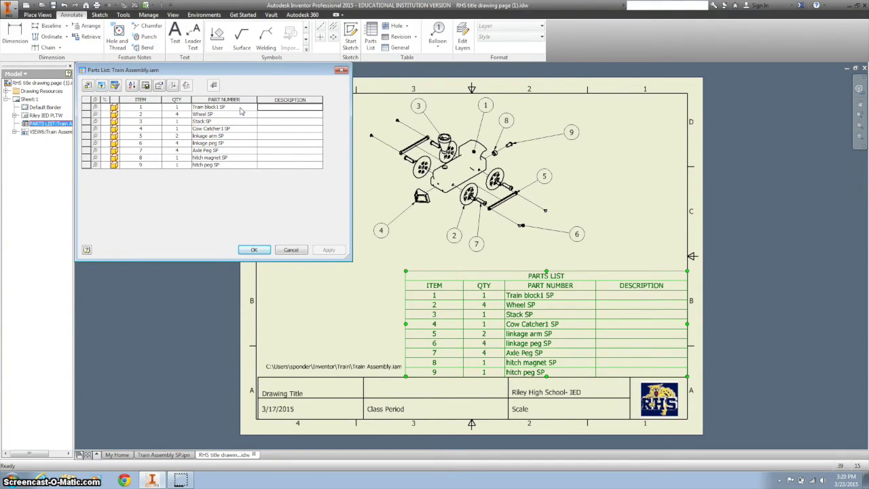
left_click(240, 107)
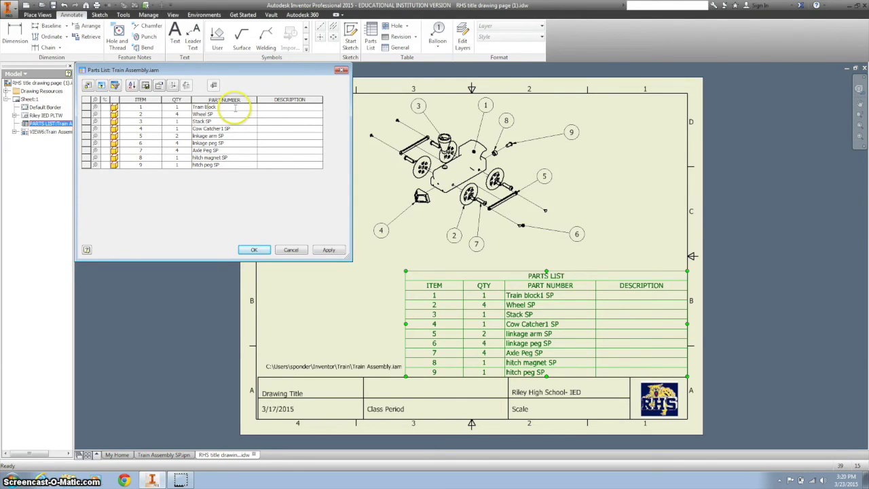
left_click(225, 115)
key("BackSpace")
key("BackSpace")
key("BackSpace")
left_click(231, 125)
key("BackSpace")
key("BackSpace")
key("BackSpace")
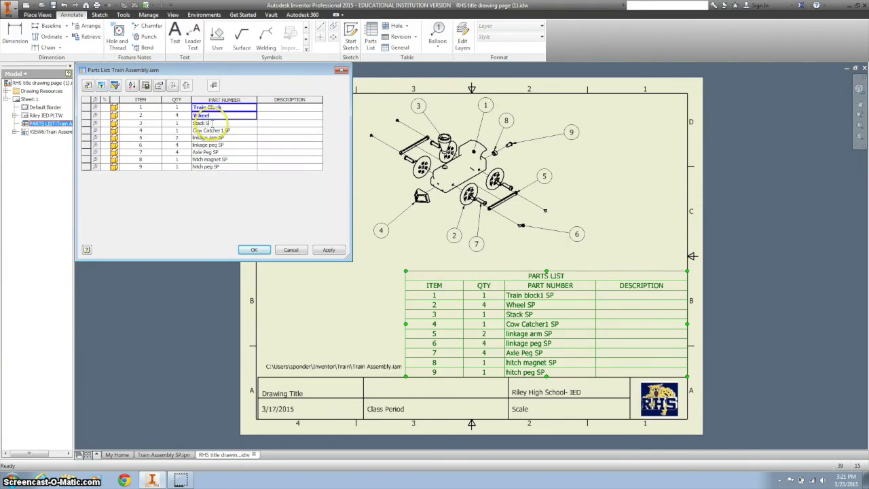
- Rename the part numbers of items 4 to 6 as Cow Catcher, linkage Arm and linkage Peg
left_click(233, 131)
key("BackSpace")
key("BackSpace")
key("BackSpace")
key("BackSpace")
key("Down")
key("BackSpace")
key("BackSpace")
key("BackSpace")
key("Down")
key("BackSpace")
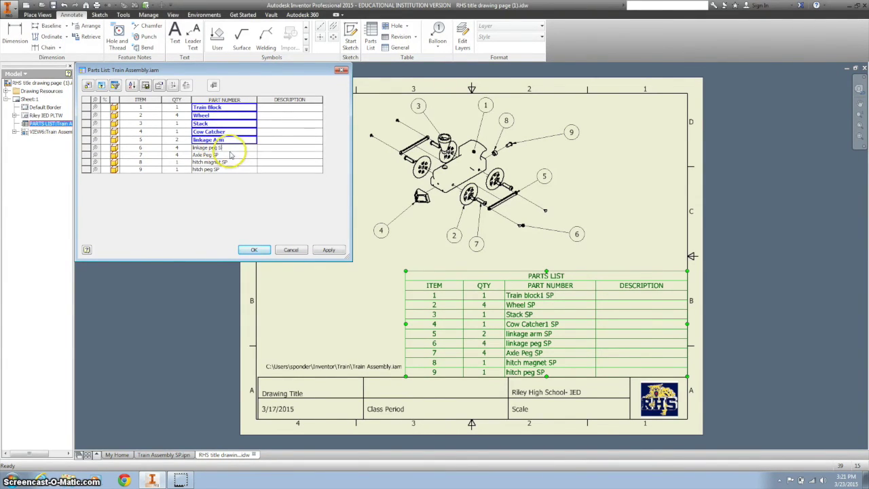
- Rename the part numbers of items 7 to 9 as Axle Peg, Hitch Magnet and Hitch Peg, and accept the parts list edits
left_click(230, 154)
key("BackSpace")
key("BackSpace")
key("BackSpace")
left_click(228, 163)
key("BackSpace")
key("BackSpace")
key("BackSpace")
type("MH")
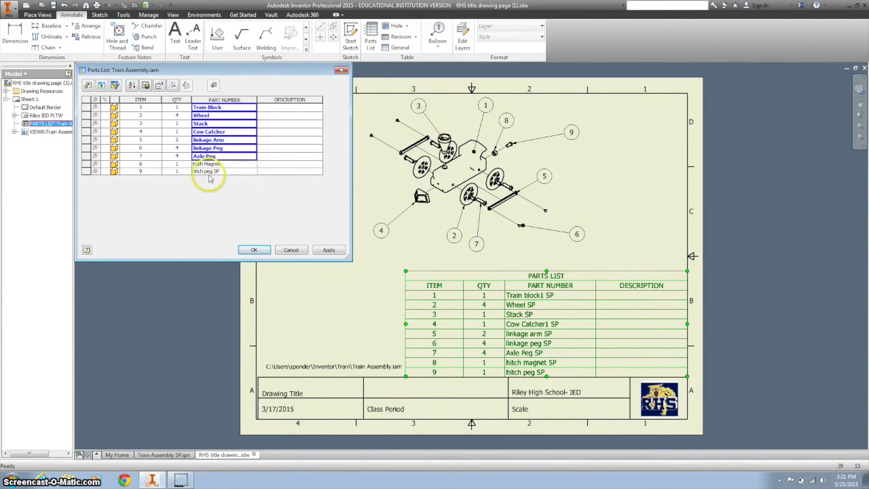
left_click(219, 173)
key("BackSpace")
key("BackSpace")
key("BackSpace")
type("H")
left_click(265, 249)
- Reopen the parts list and capitalise items 5 and 6 as Linkage Arm and Linkage Peg
double_click(524, 339)
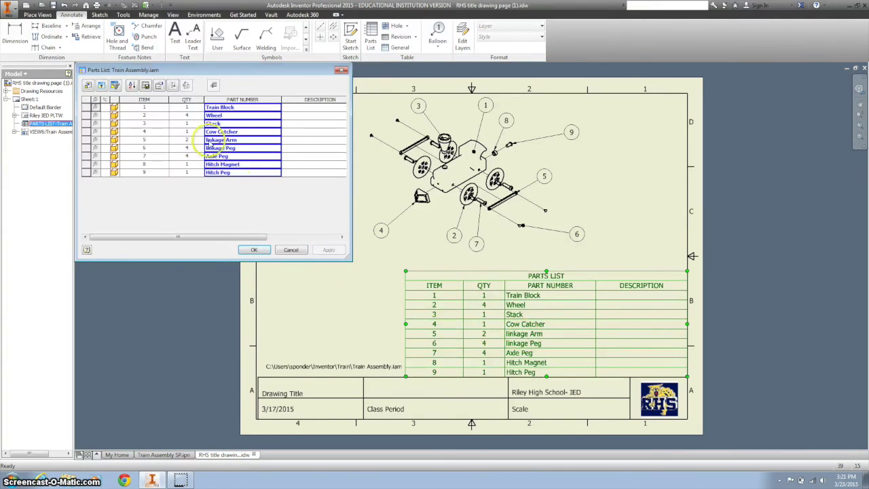
left_click(209, 140)
key("BackSpace")
type("L")
left_click(208, 147)
key("BackSpace")
type("L")
key("Return")
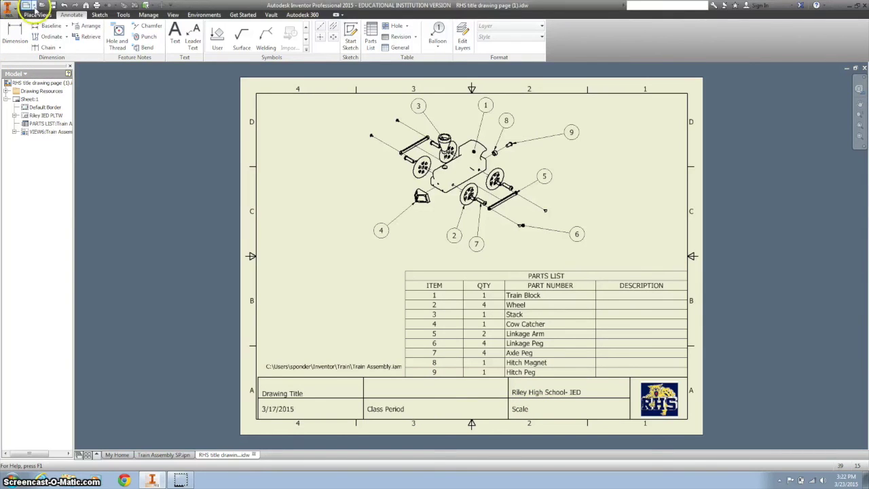
- Save the drawing as Train Exploded Assembly SP in the Inventor folder, including changes to the dependent Train Assembly.iam
left_click(10, 8)
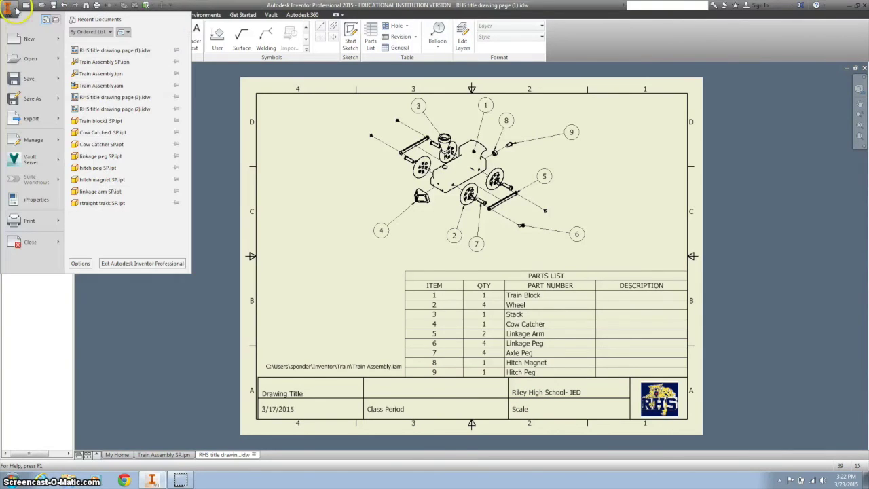
left_click(38, 103)
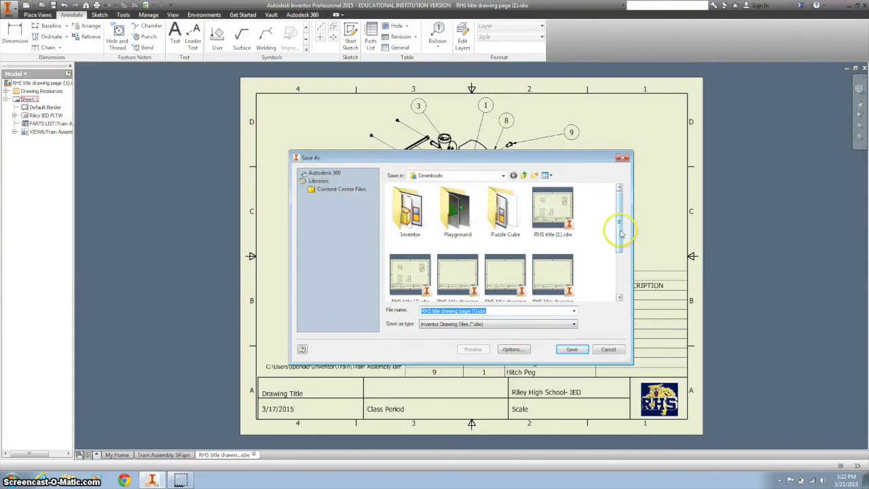
mouse_move(619, 234)
left_mouse_down()
mouse_move(617, 242)
mouse_move(617, 217)
left_mouse_up()
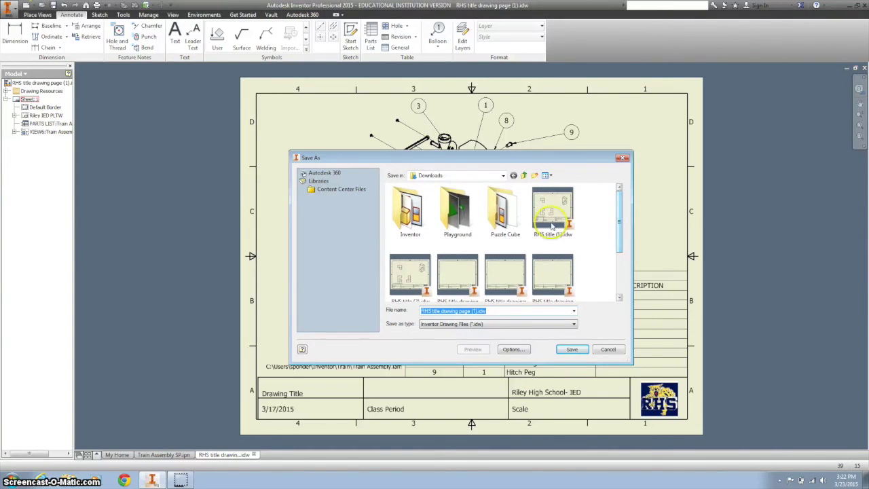
double_click(410, 211)
left_click(496, 311)
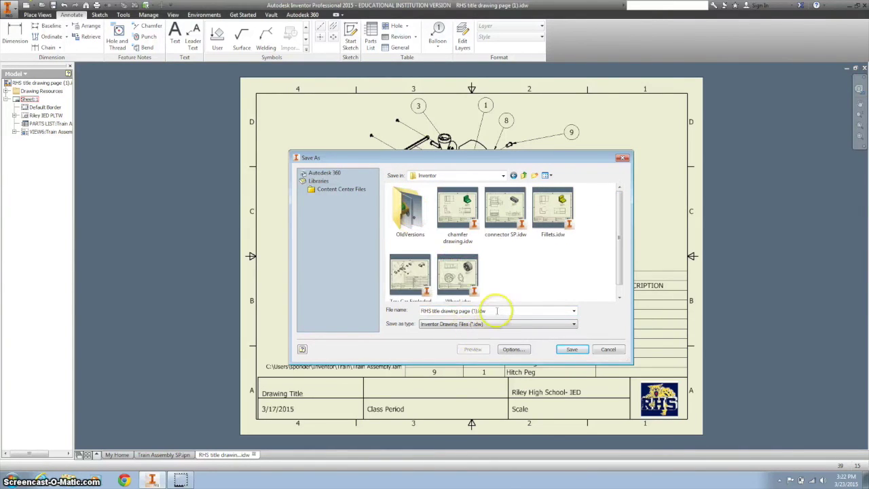
type("Train Exploded Assembly SP")
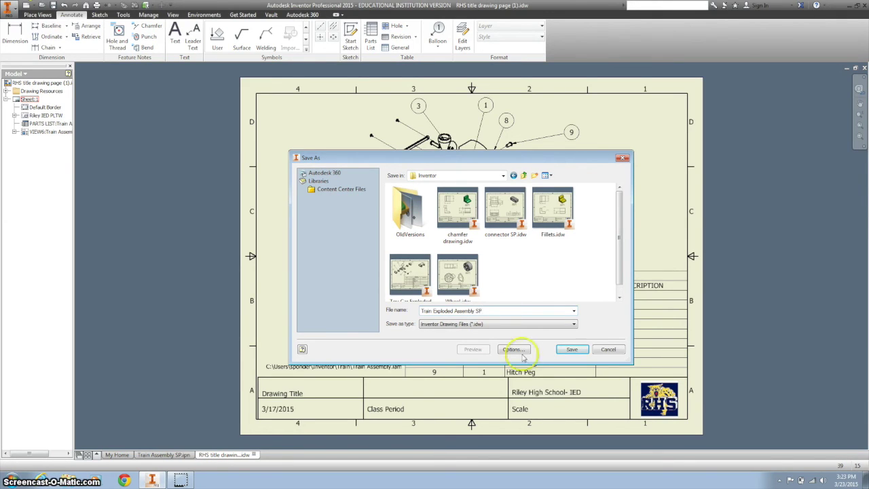
left_click(583, 352)
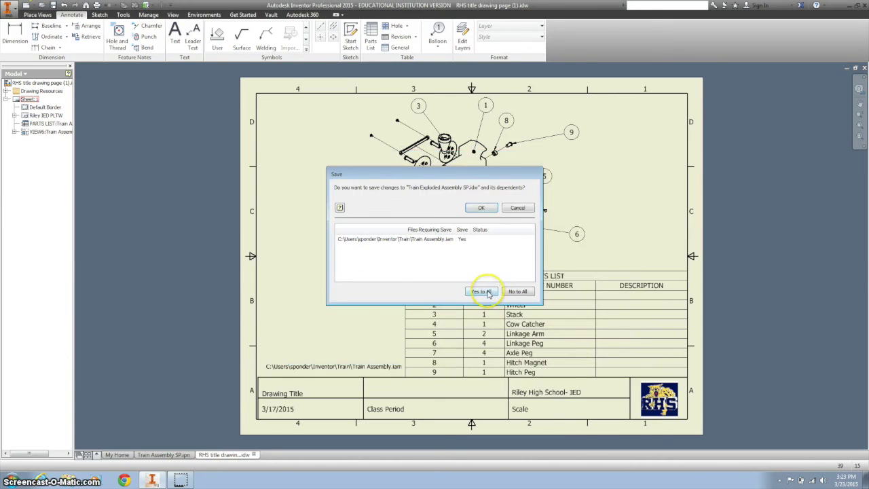
left_click(489, 209)
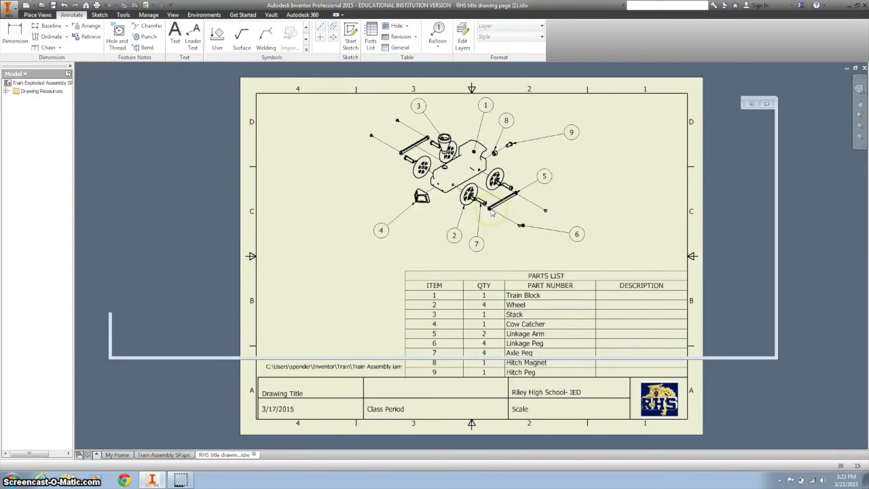